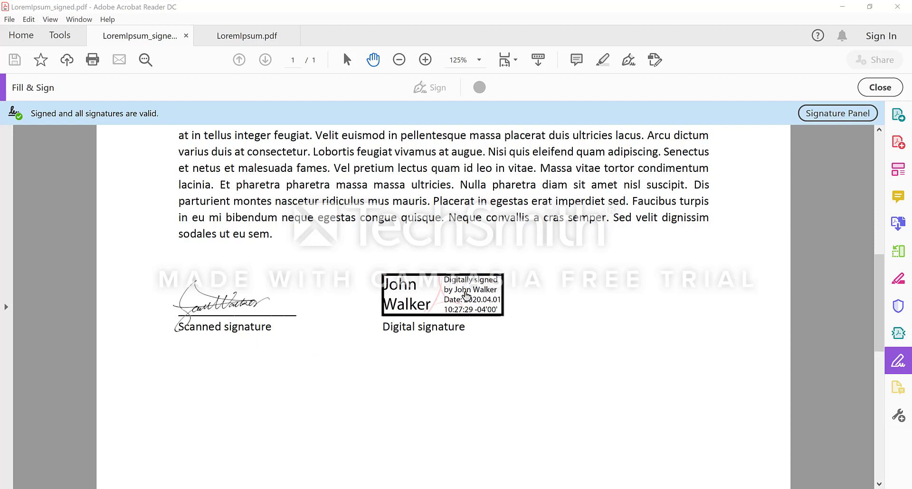
- Check the existing digital signature's validation status, then dismiss the report
mouse_move(468, 306)
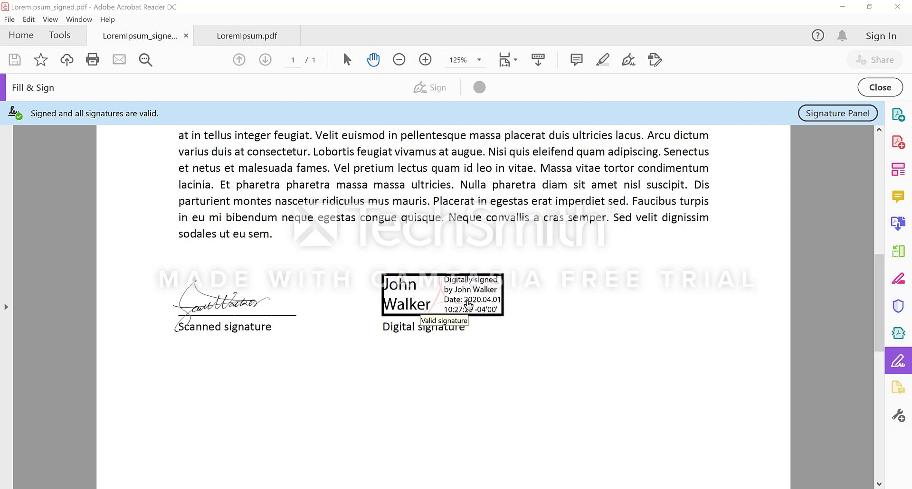
click(468, 305)
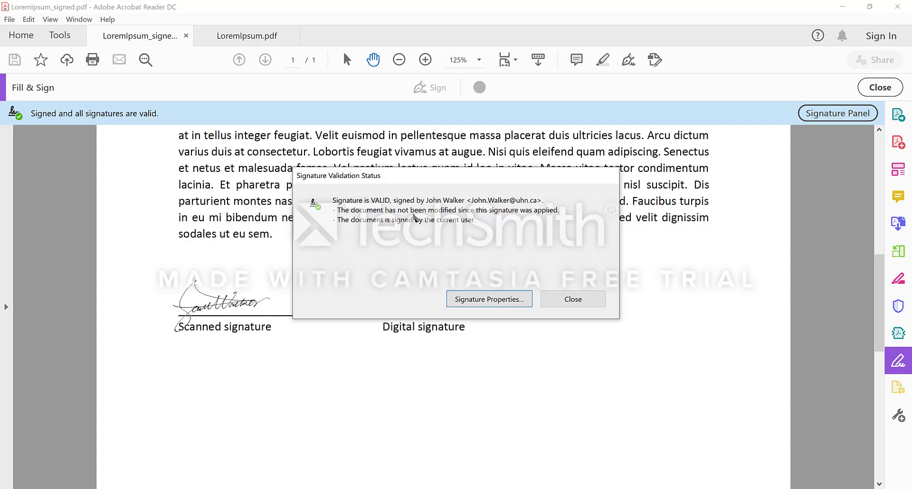
click(580, 301)
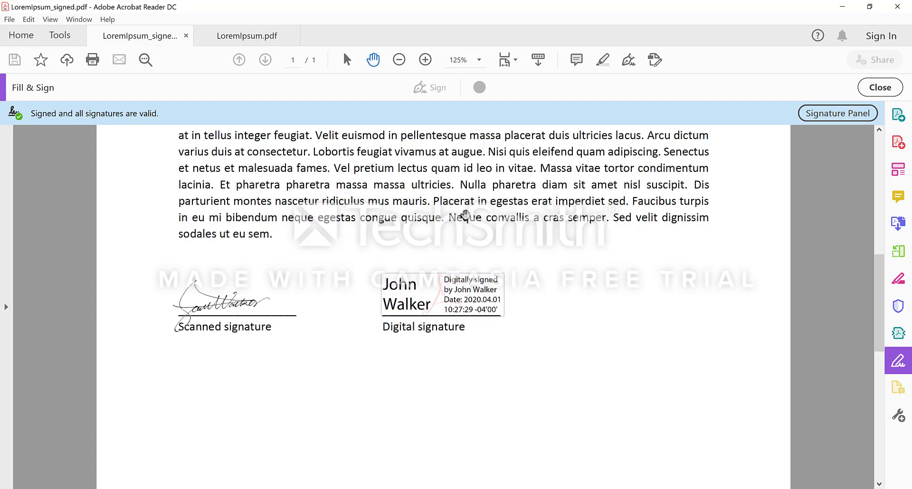
- Switch to the unsigned LoremIpsum.pdf and choose Add Signature from the Sign menu
click(251, 36)
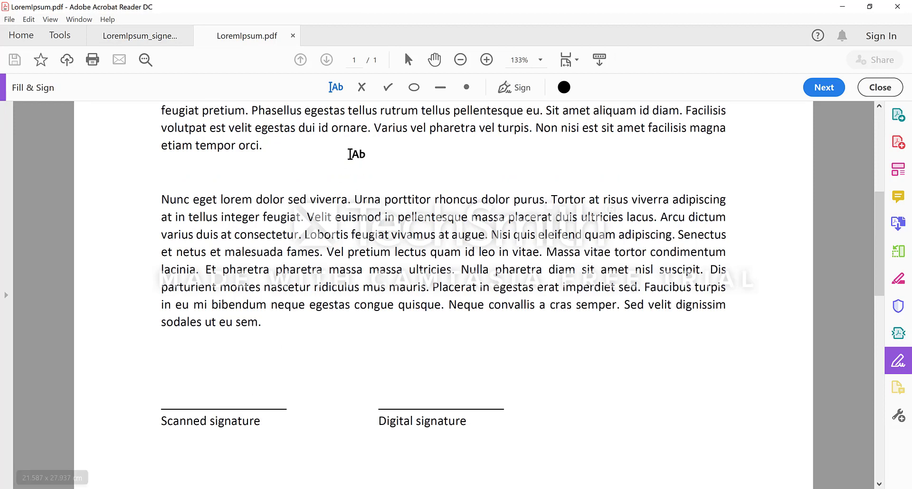
click(516, 91)
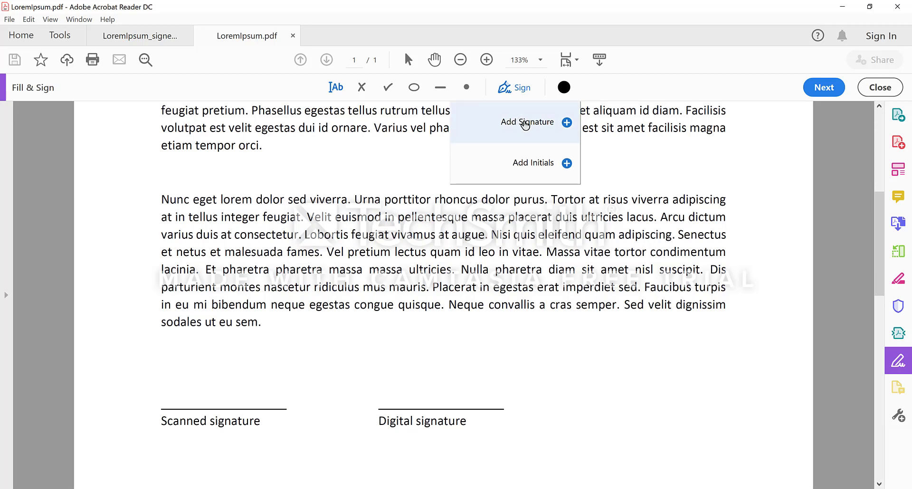
click(525, 124)
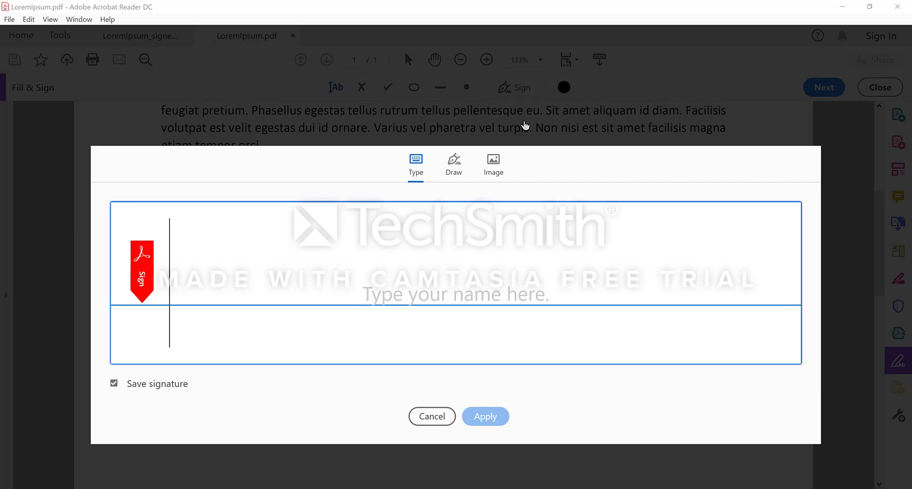
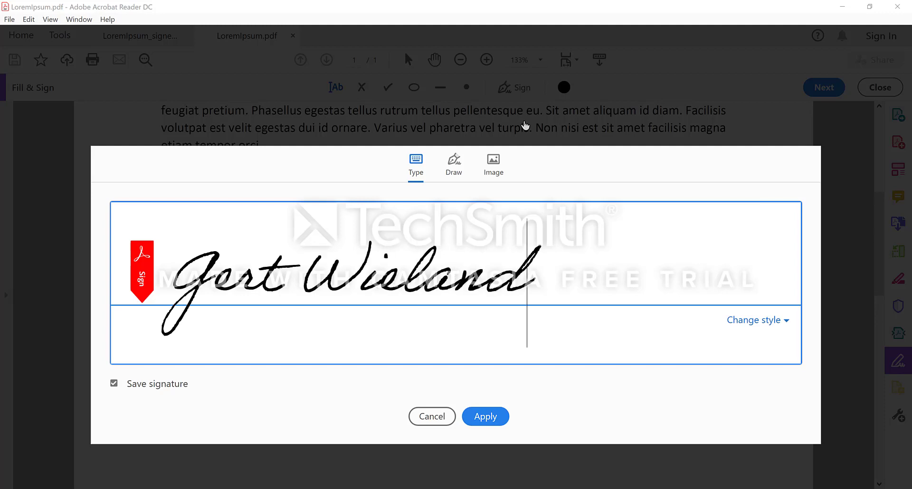
- Type the signer's name and apply the second handwriting style
click(770, 322)
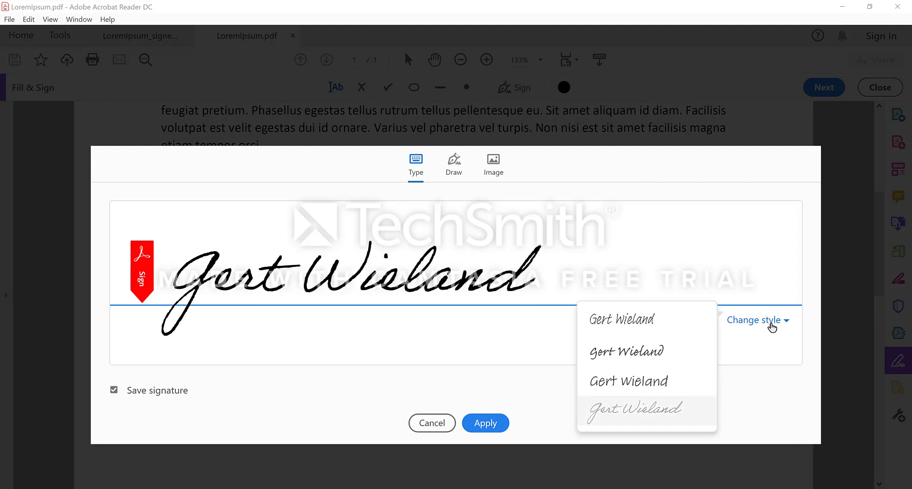
click(630, 354)
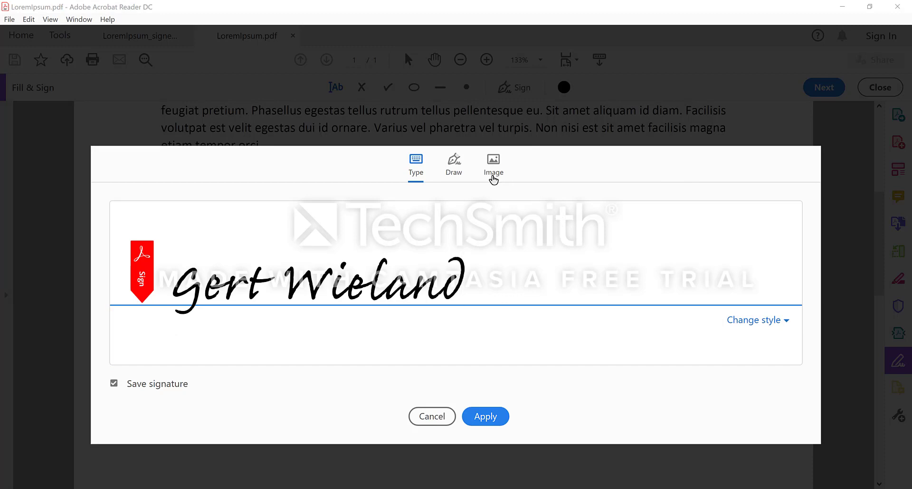
- Hand-draw a signature in the Draw tab, then switch to using an image file
click(452, 172)
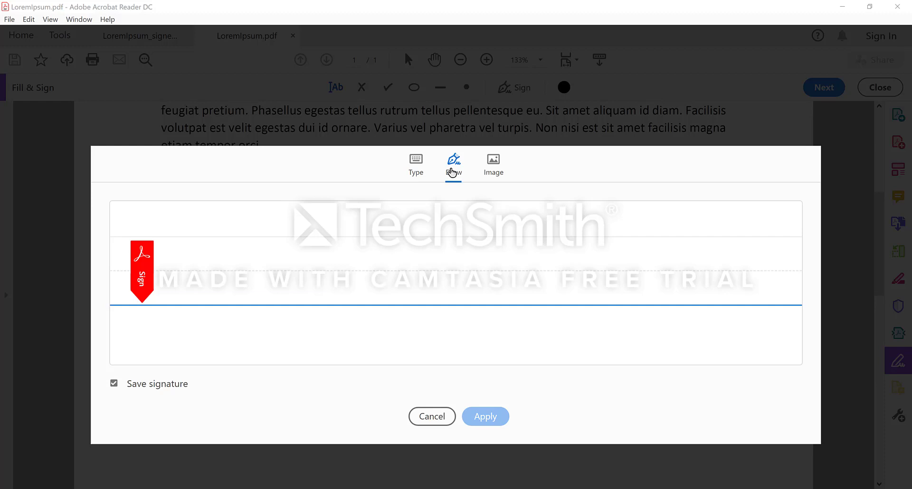
click(225, 223)
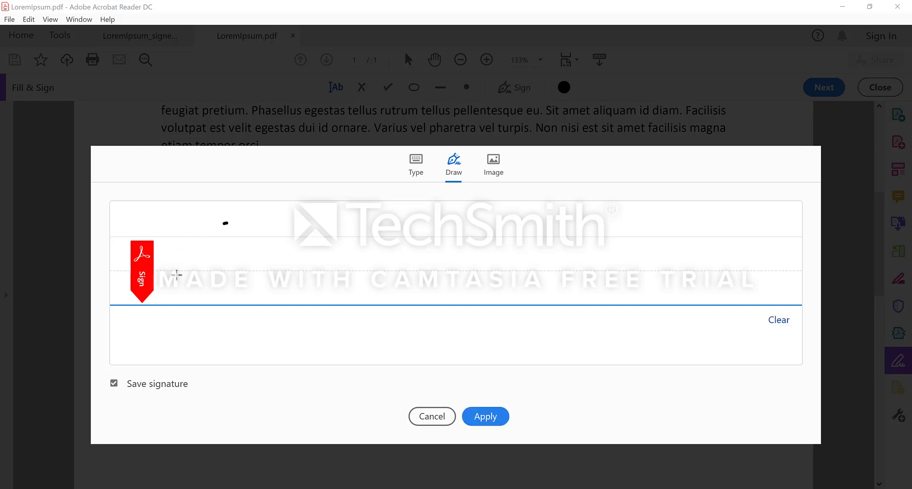
mouse_move(176, 274)
mouse_down()
mouse_move(232, 299)
mouse_move(259, 267)
mouse_move(287, 298)
mouse_up()
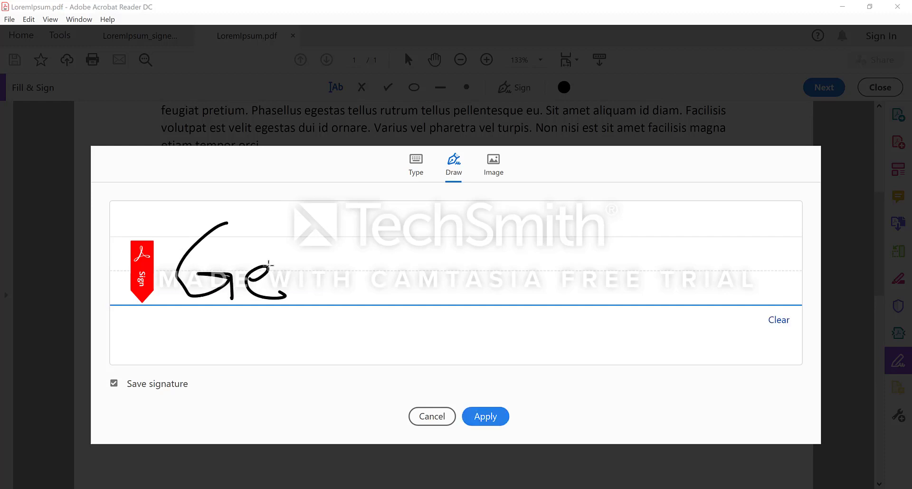
drag(300, 266, 298, 299)
mouse_move(314, 253)
mouse_down()
mouse_move(316, 283)
mouse_move(382, 277)
mouse_up()
drag(305, 234, 361, 233)
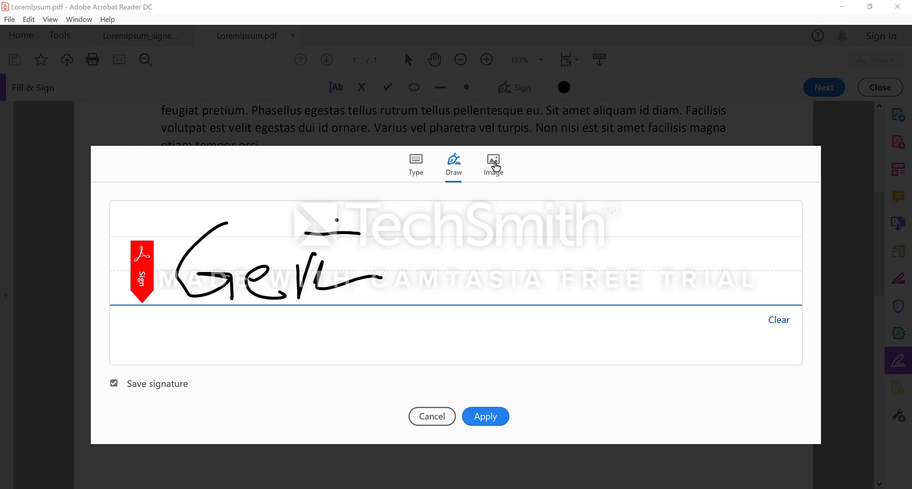
click(494, 164)
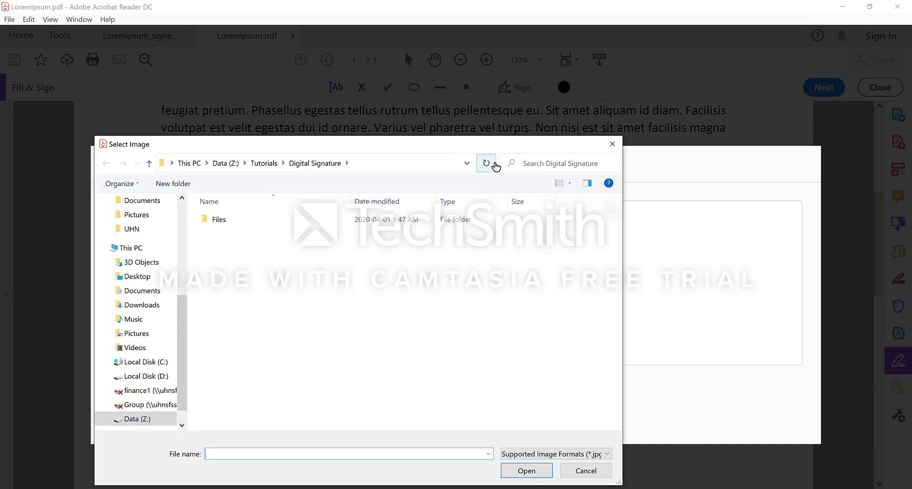
- Load the scanned signature PNG from the Files folder and apply it for placement
double_click(226, 223)
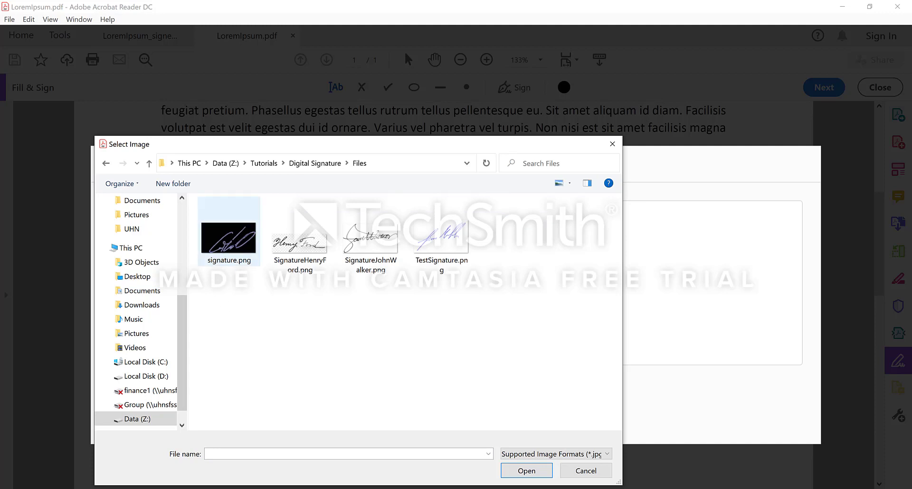
click(383, 246)
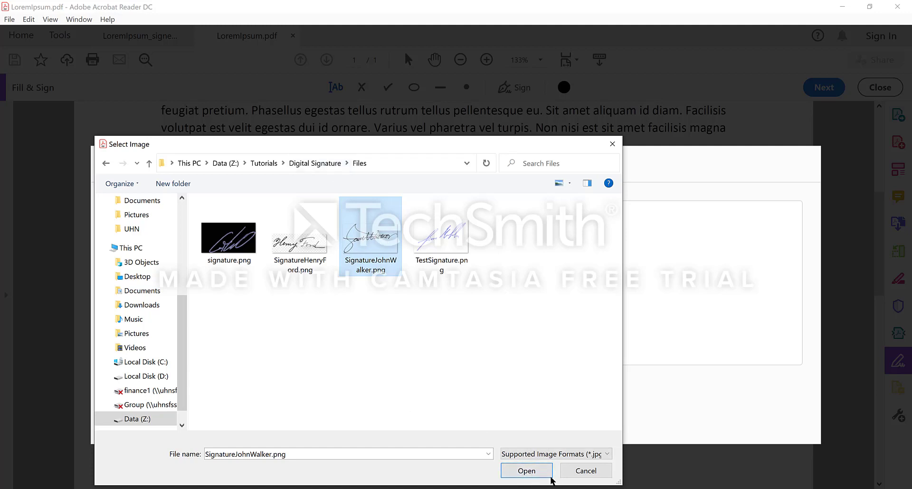
click(528, 472)
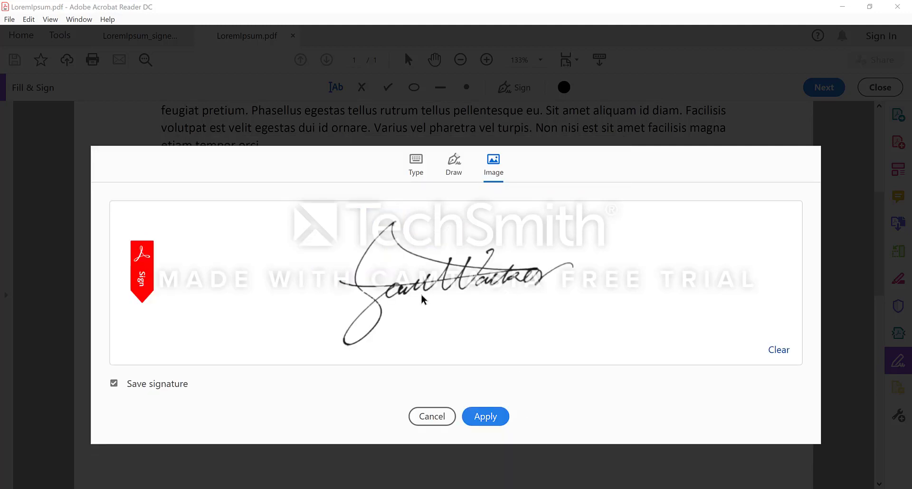
click(486, 417)
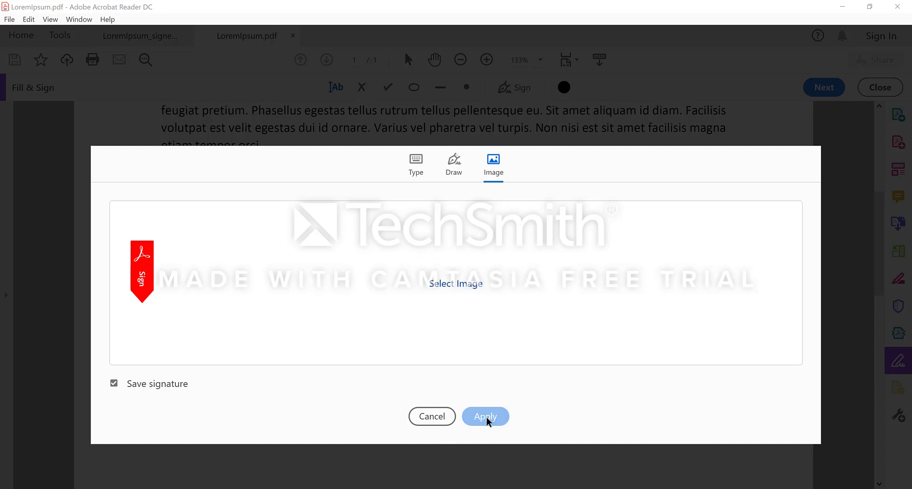
click(487, 418)
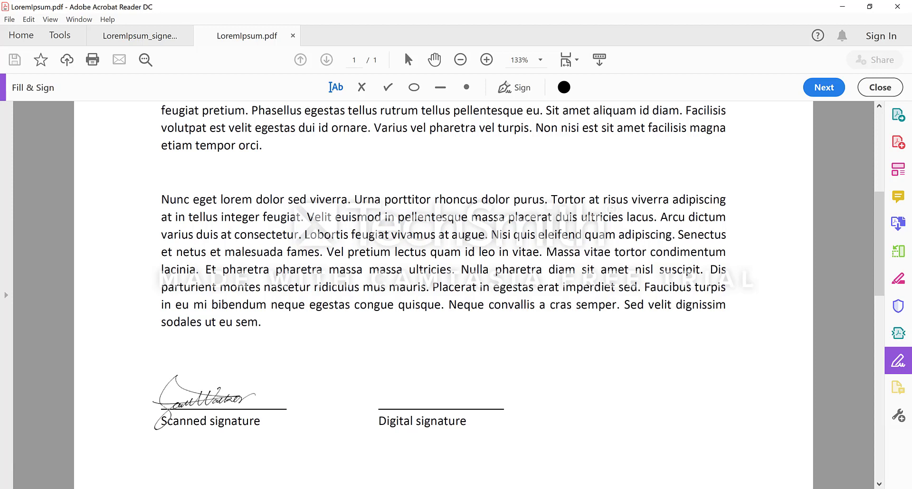
- Drop the scanned signature on the Scanned signature line, resizing and nudging it to fit
click(201, 402)
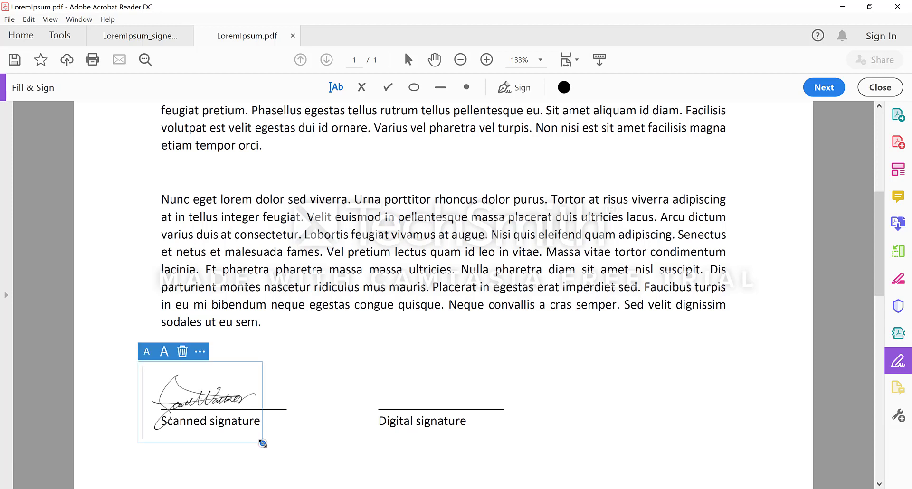
mouse_move(263, 445)
mouse_down()
mouse_move(300, 477)
mouse_move(263, 455)
mouse_up()
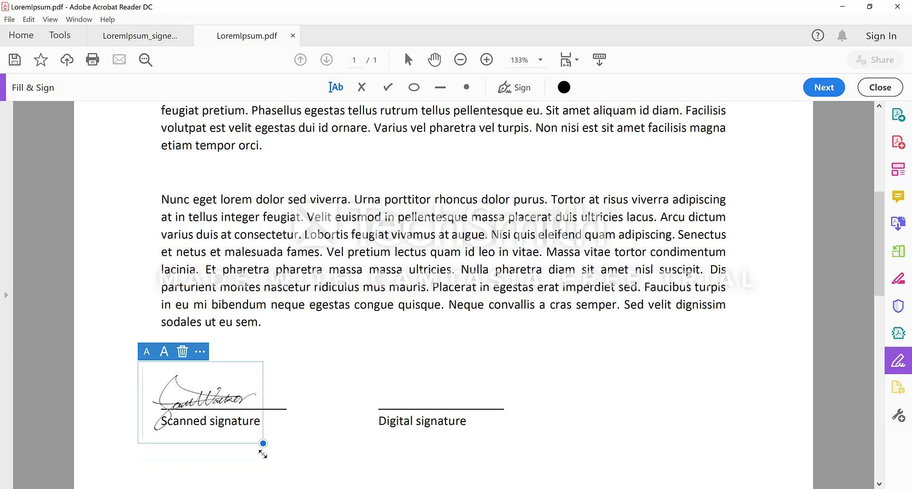
click(164, 354)
click(164, 354)
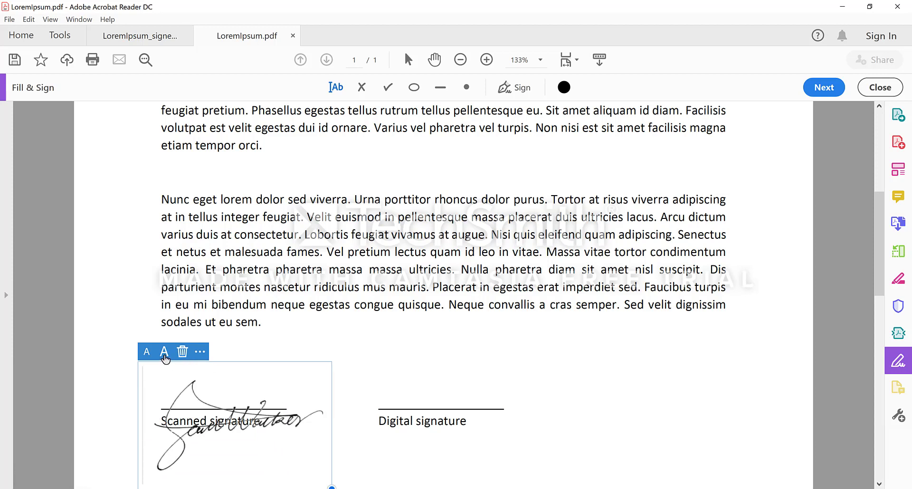
click(146, 352)
click(146, 352)
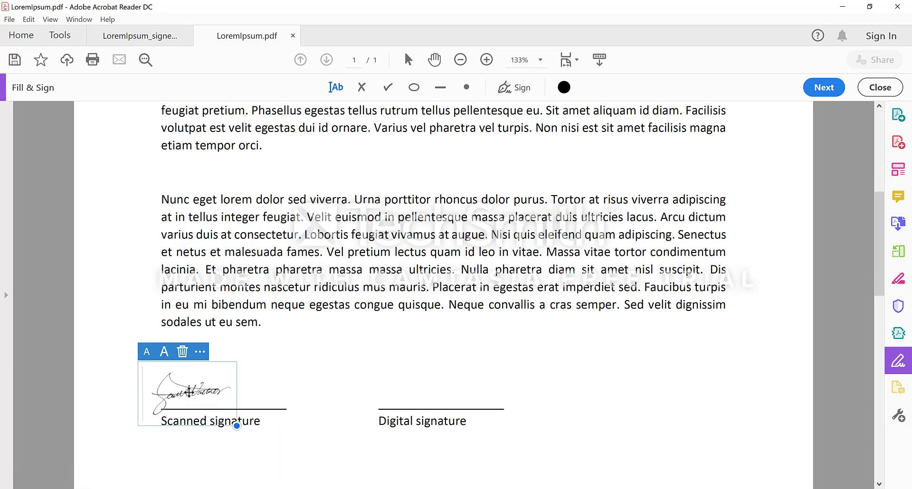
mouse_move(189, 392)
mouse_down()
mouse_move(198, 392)
mouse_move(179, 397)
mouse_move(196, 399)
mouse_up()
mouse_move(237, 435)
mouse_down()
mouse_move(250, 448)
mouse_move(257, 442)
mouse_up()
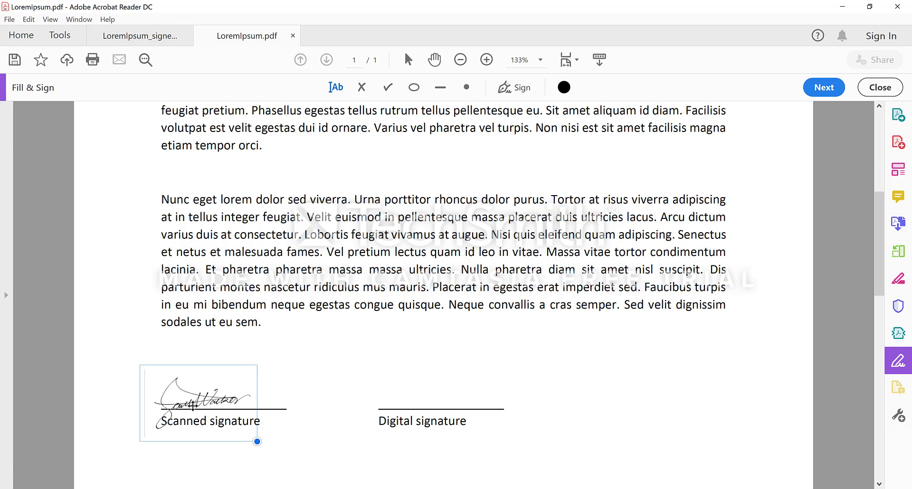
drag(193, 405, 193, 405)
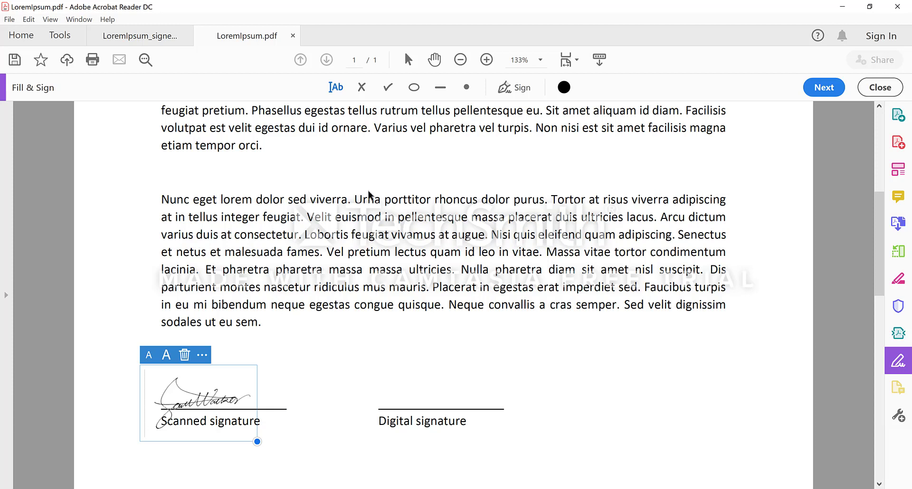
- Start Digitally Sign from the Certificates tools and draw the signature box above the Digital signature line
click(64, 38)
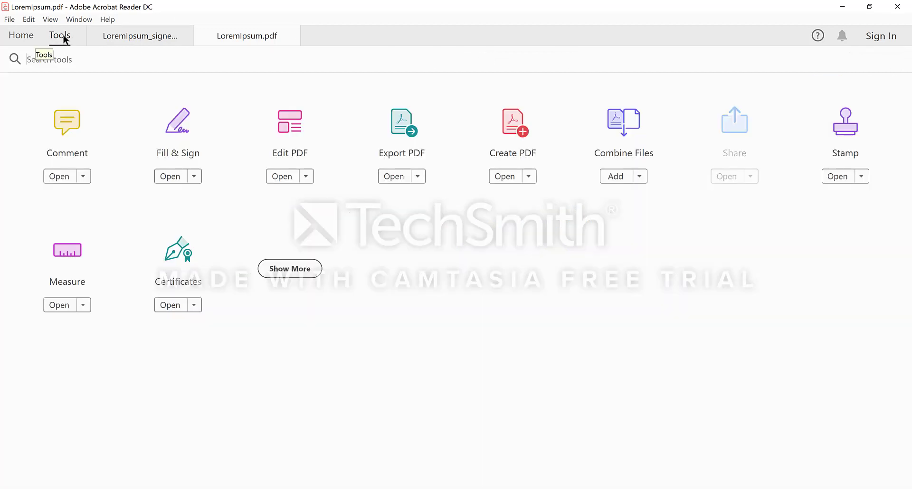
click(189, 278)
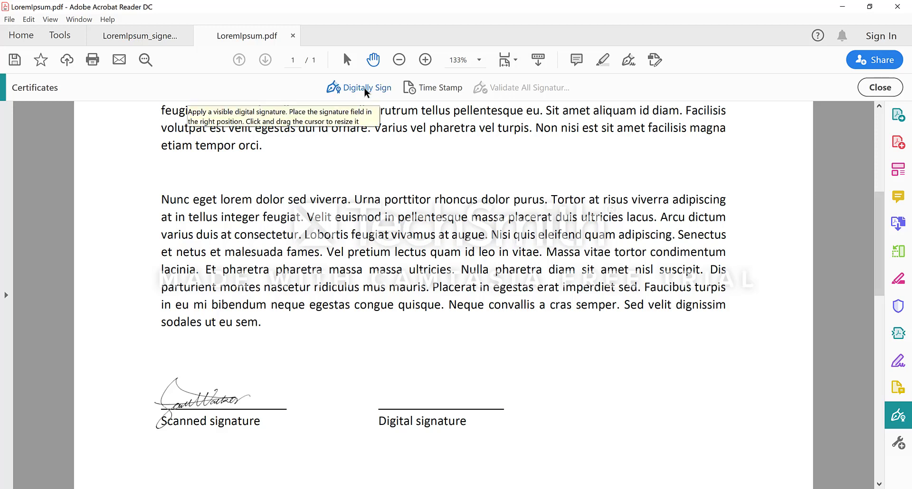
click(367, 90)
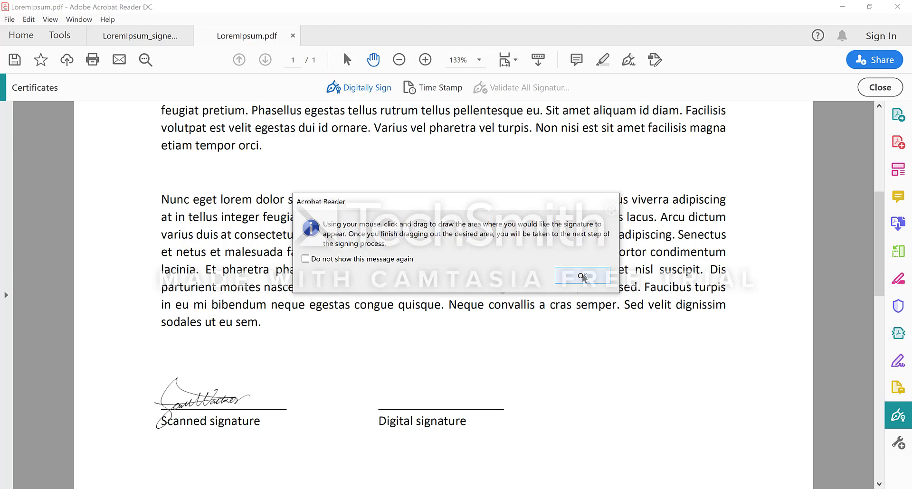
click(582, 276)
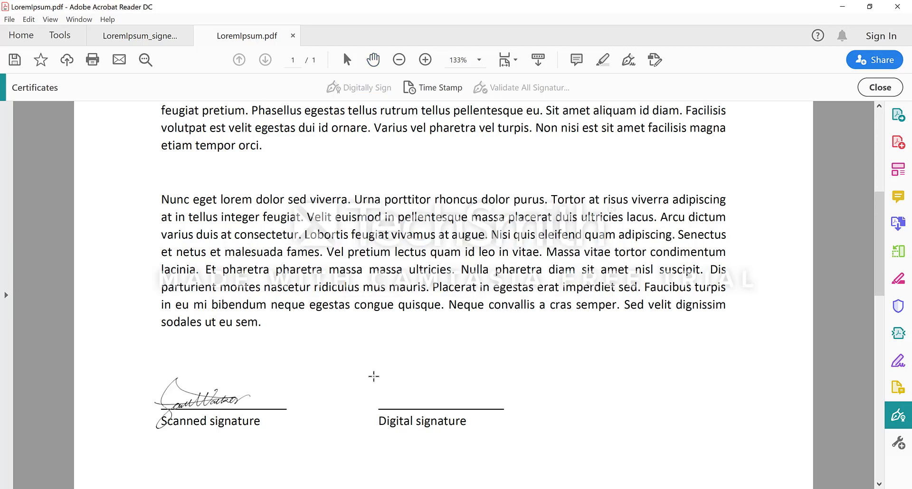
mouse_move(374, 368)
mouse_down()
mouse_move(422, 418)
mouse_move(508, 412)
mouse_up()
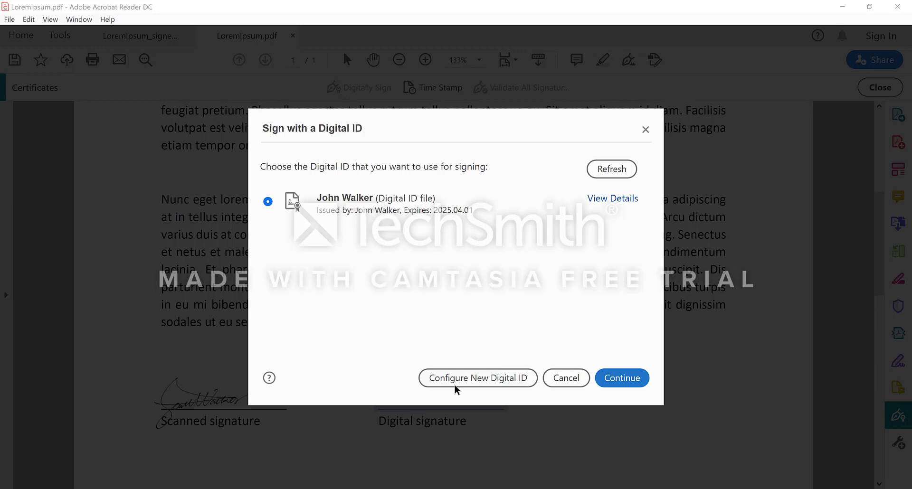
- Create a new self-signed digital ID, choosing Save to File over Windows Certificate Store
click(495, 384)
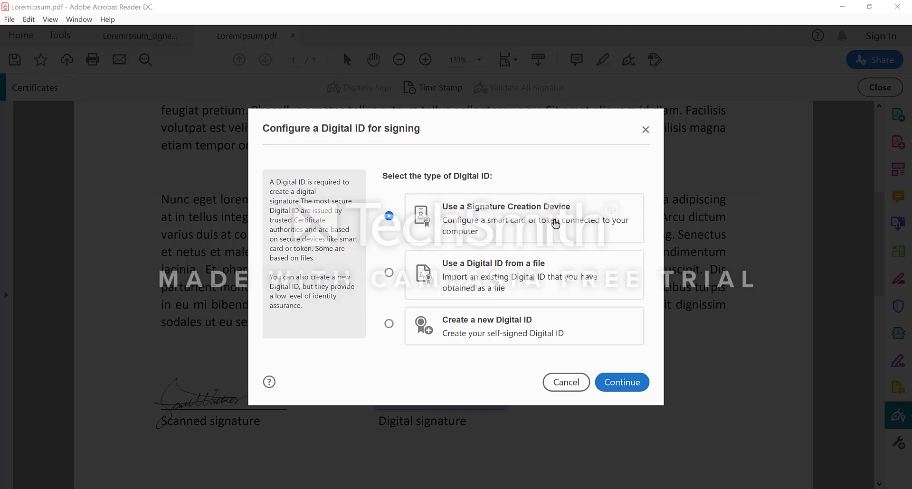
click(471, 325)
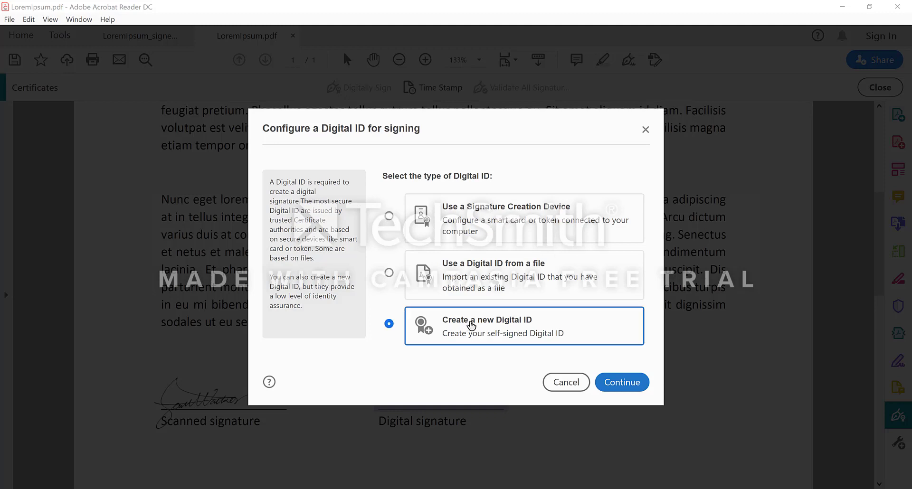
click(623, 385)
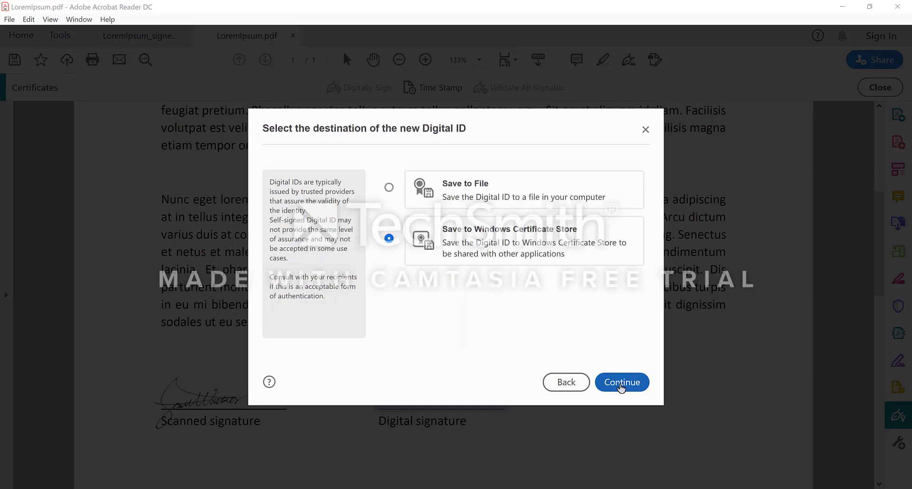
click(451, 187)
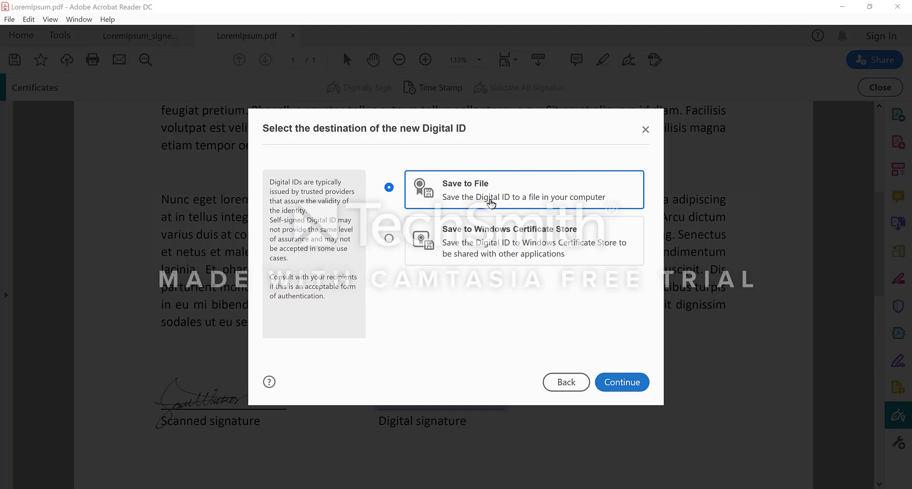
- Enter the ID holder's name, organizational unit RFS, organization UHN and e-mail address
click(618, 383)
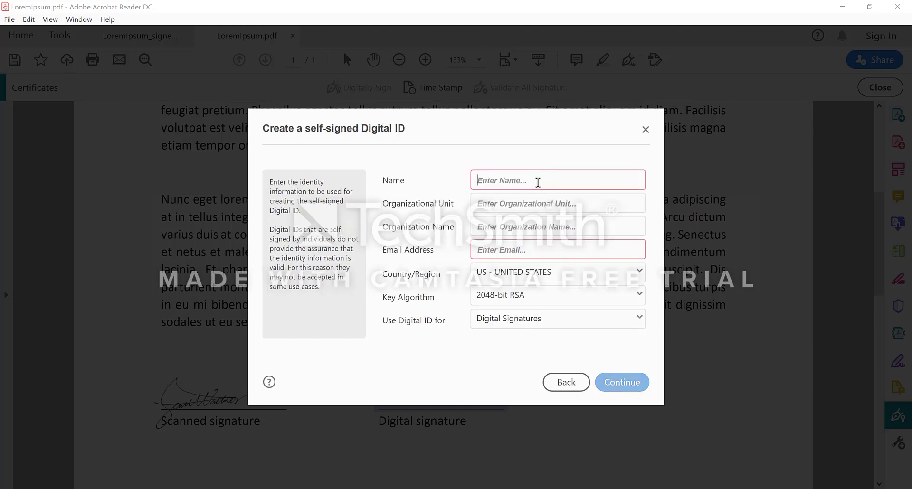
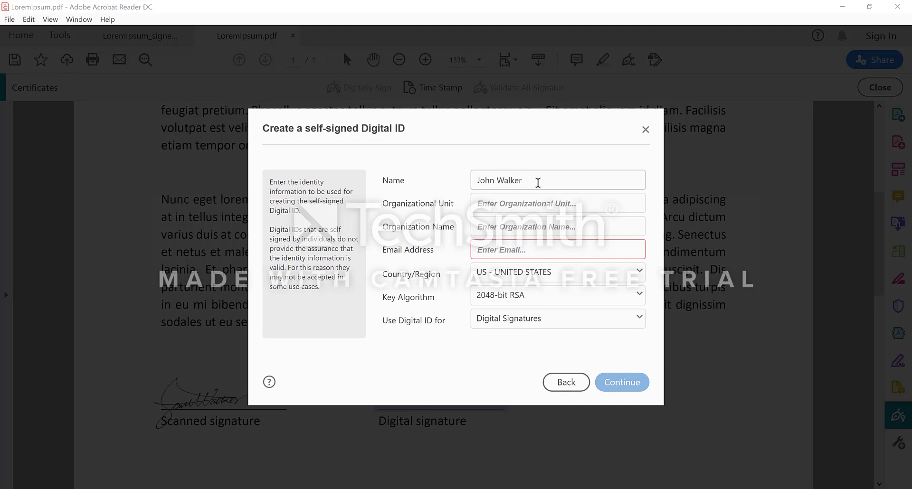
key(Tab)
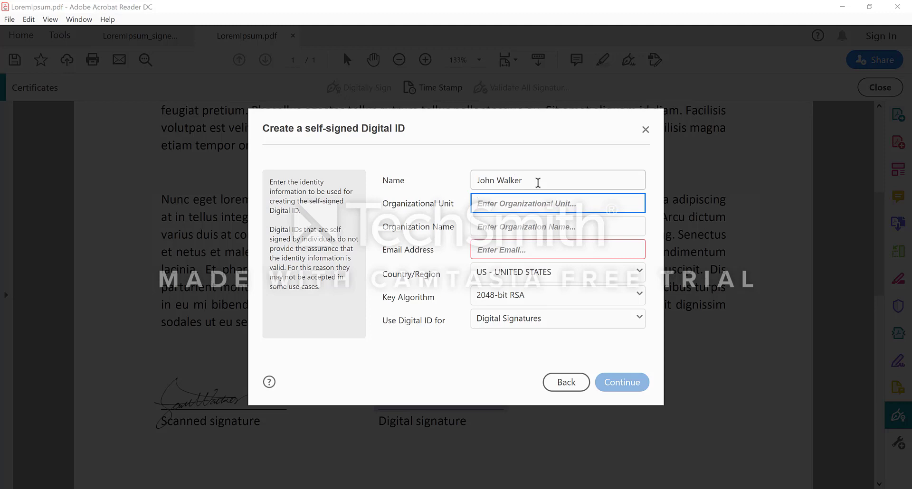
text(RFS)
key(Tab)
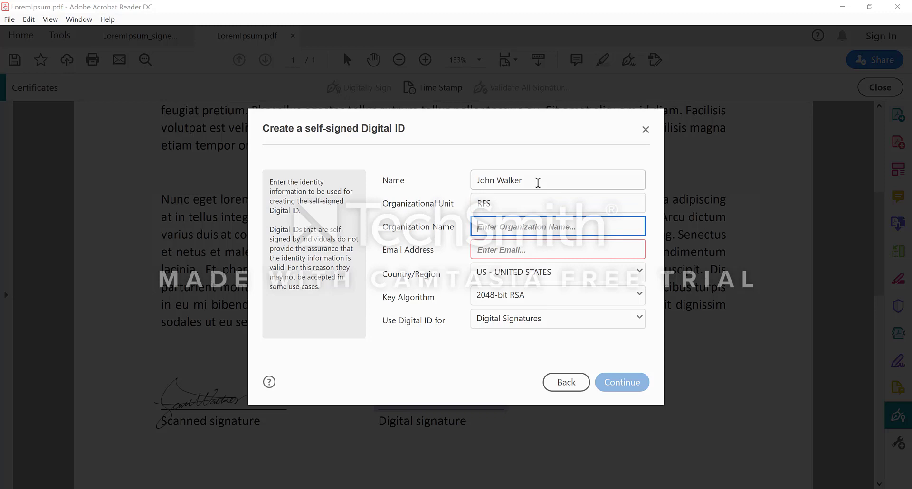
text(UHN)
click(526, 250)
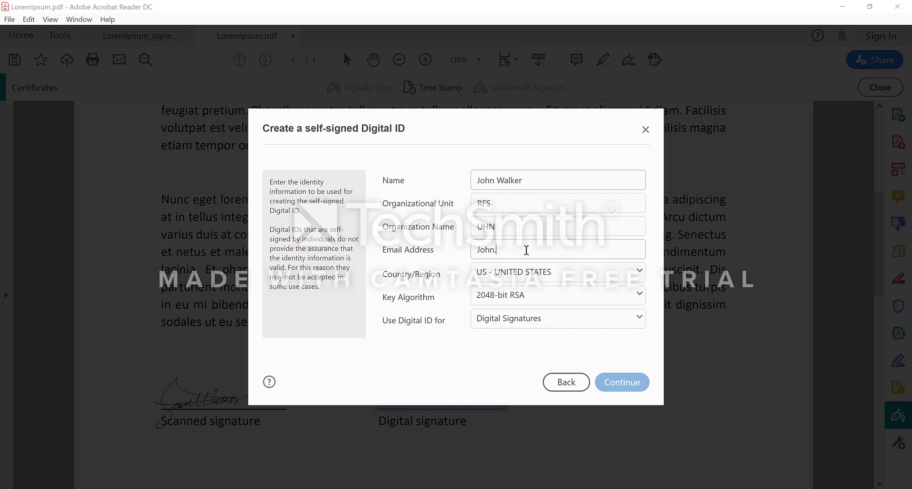
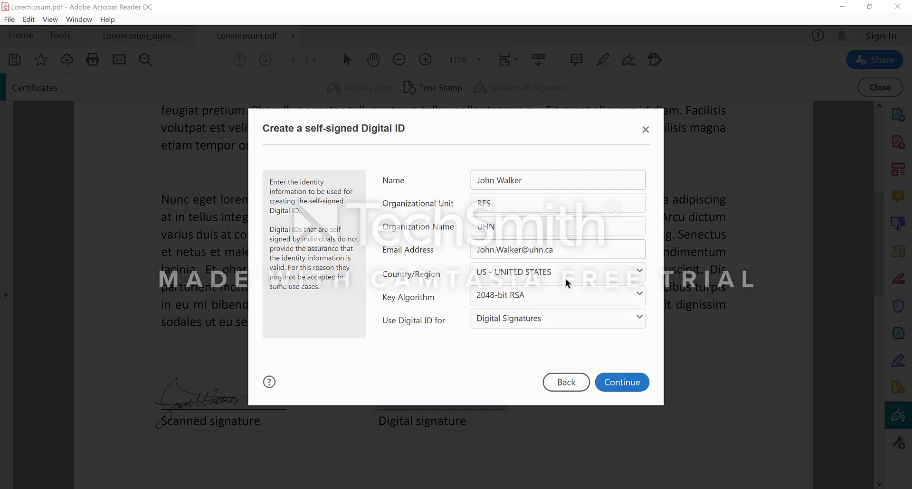
- Set Country/Region to CA - CANADA and keep the ID for Digital Signatures only
click(566, 280)
scroll(550, 325, down, 5)
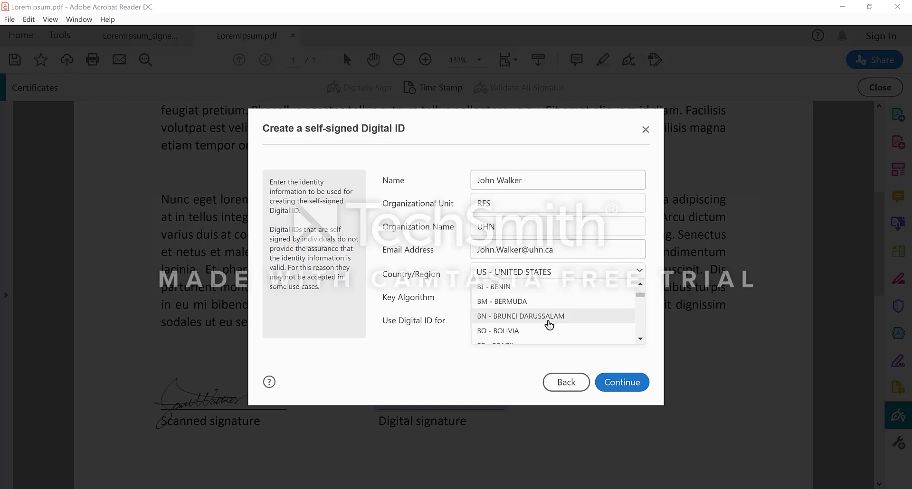
scroll(546, 323, down, 3)
click(526, 330)
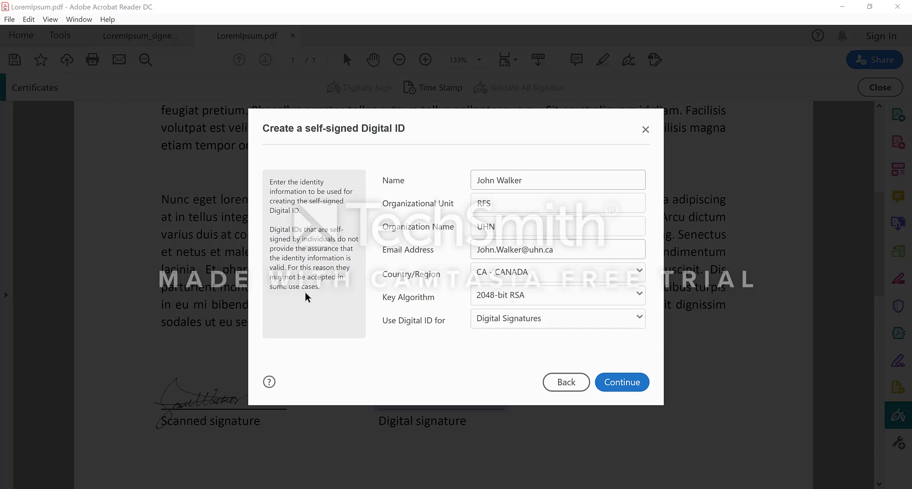
click(537, 323)
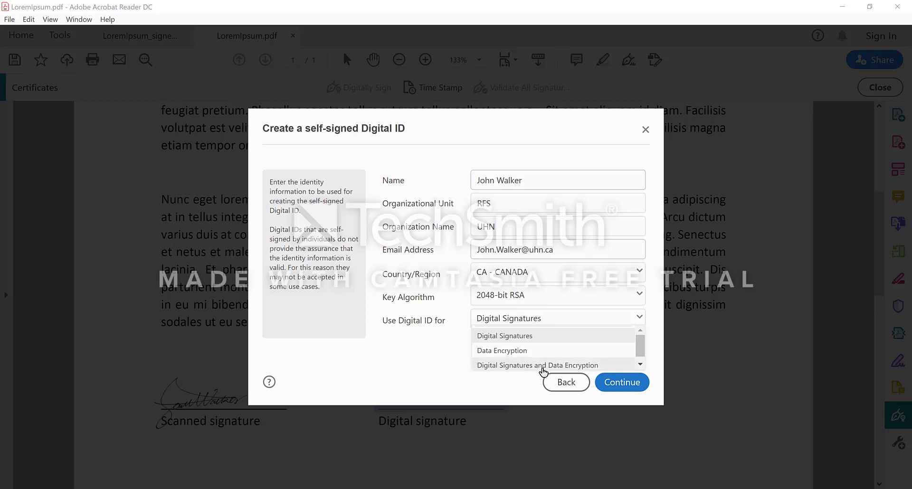
click(511, 338)
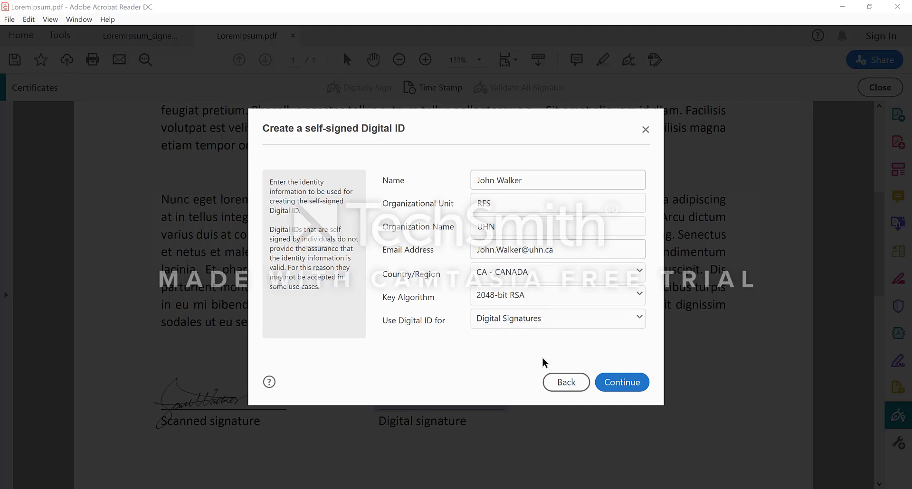
click(620, 383)
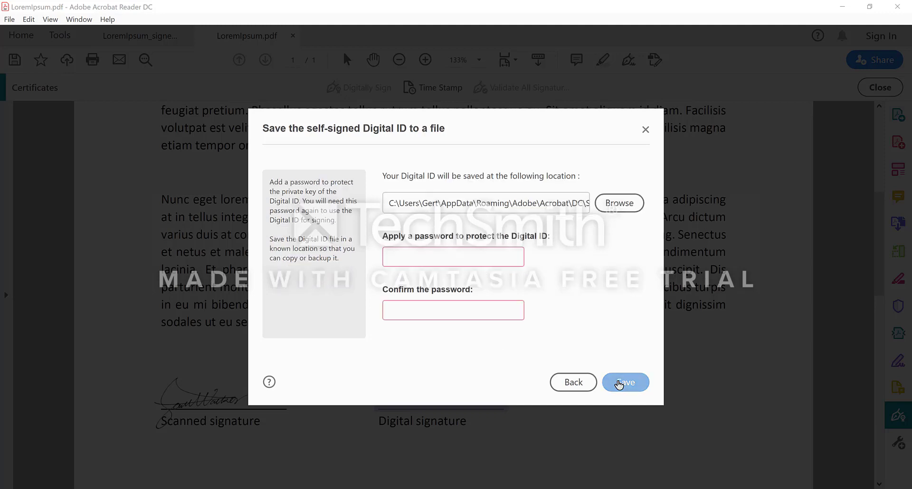
- Set and confirm the ID password, then save the ID file, replacing the existing one
click(436, 256)
text(••••••••)
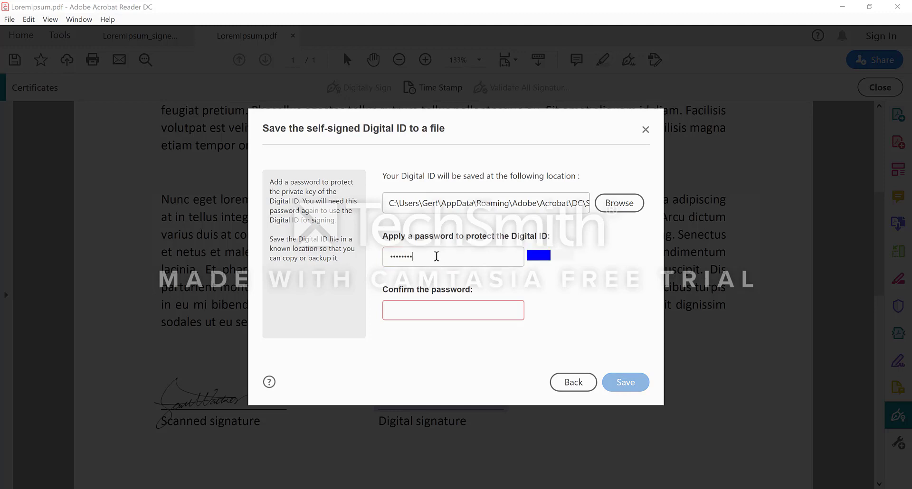
key(Tab)
text(••••••••)
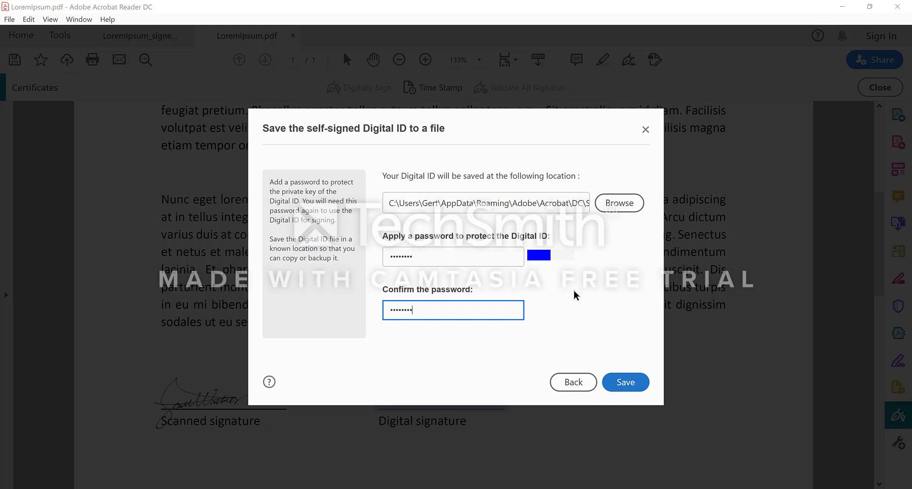
click(626, 383)
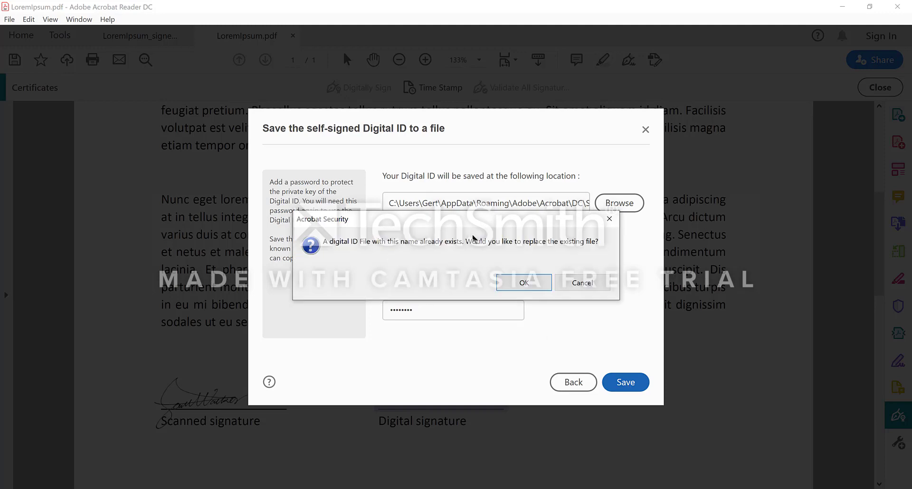
click(516, 281)
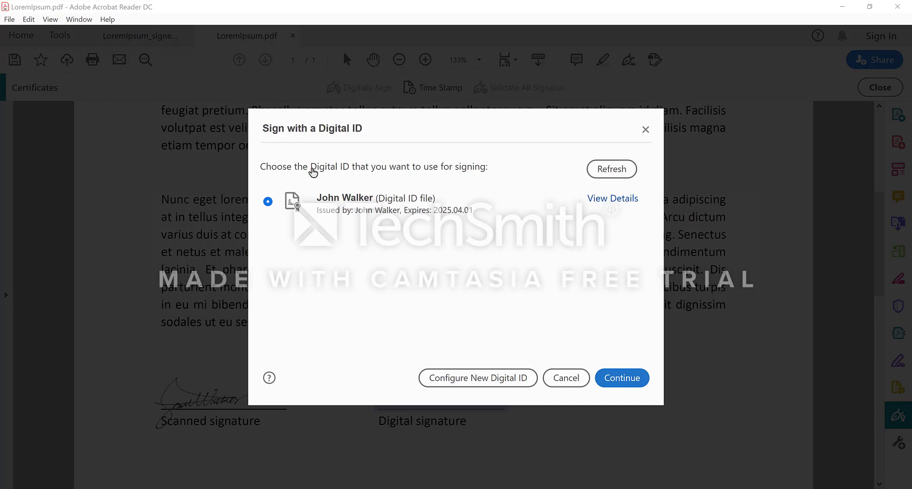
- Continue with the newly created self-signed ID selected in Sign with a Digital ID
click(625, 381)
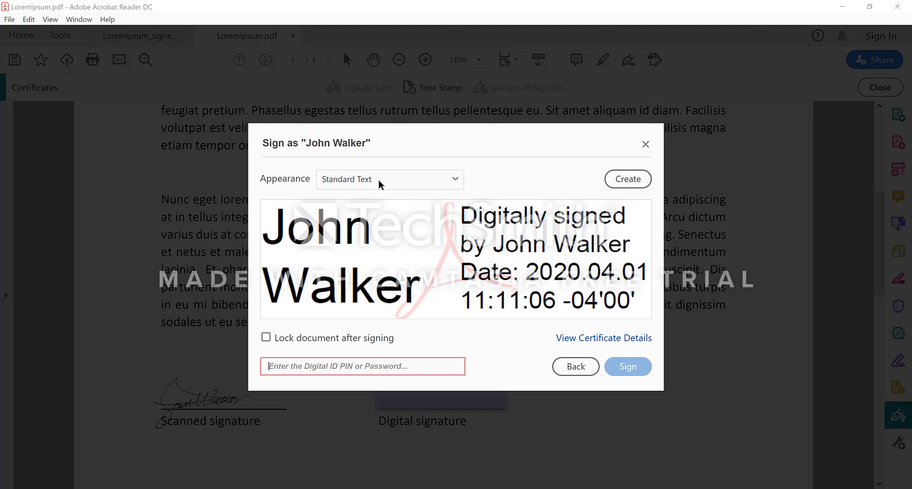
- Sign with the ID password, locking the document after signing
click(265, 339)
text(********)
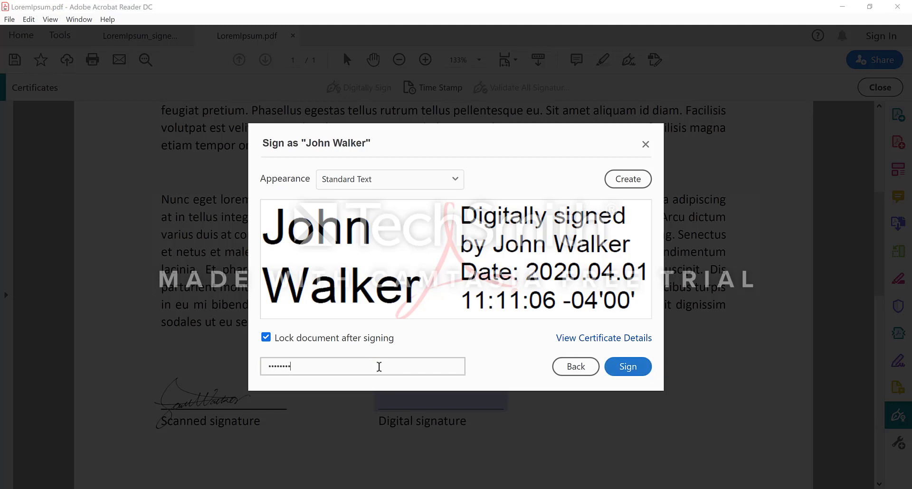
click(627, 367)
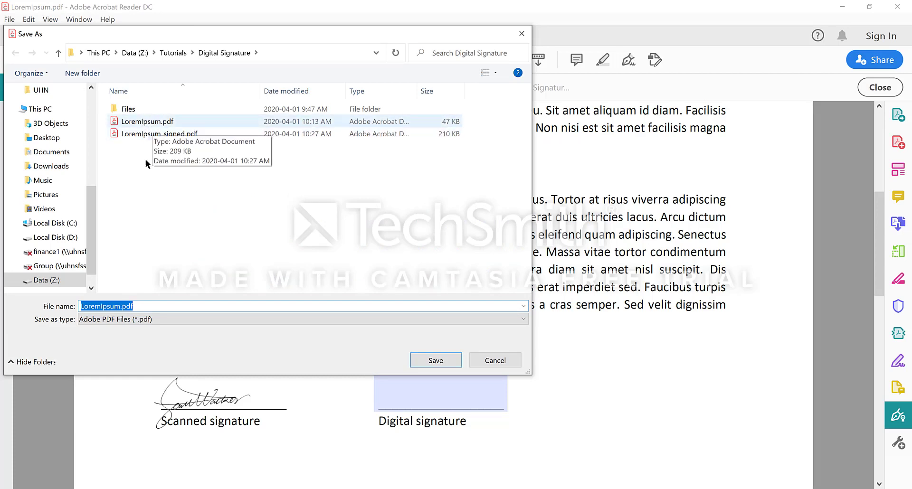
- Save the signed copy as LoremIpsum_signed2.pdf
click(171, 134)
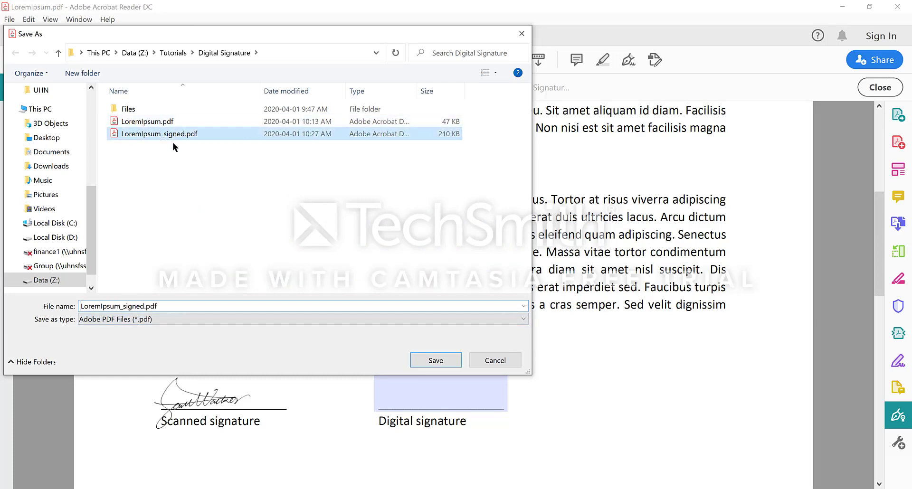
double_click(143, 308)
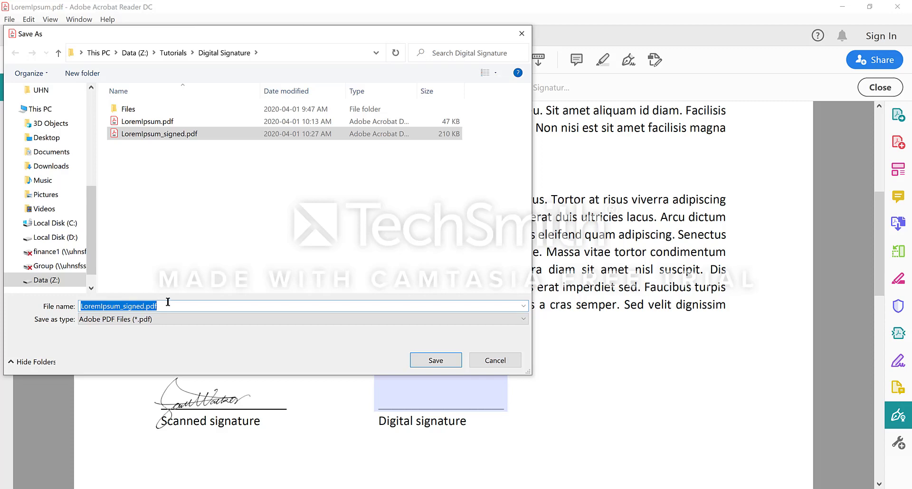
click(144, 308)
text(2)
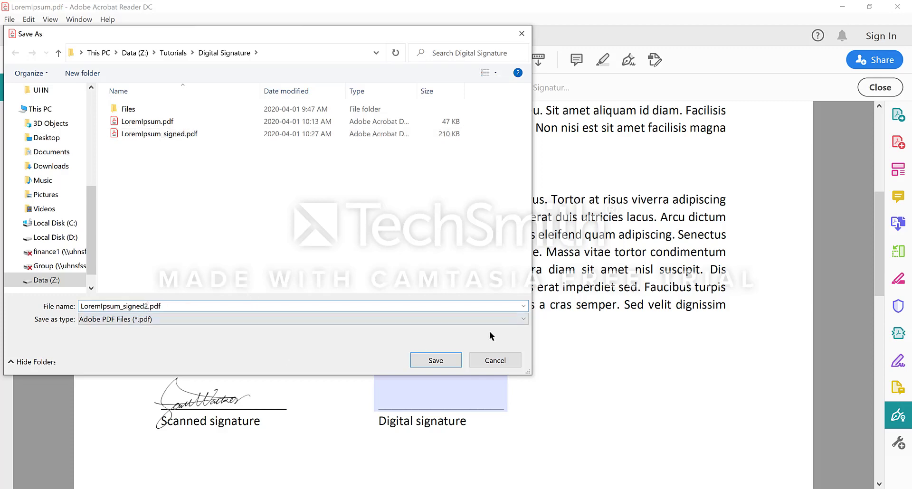
click(436, 361)
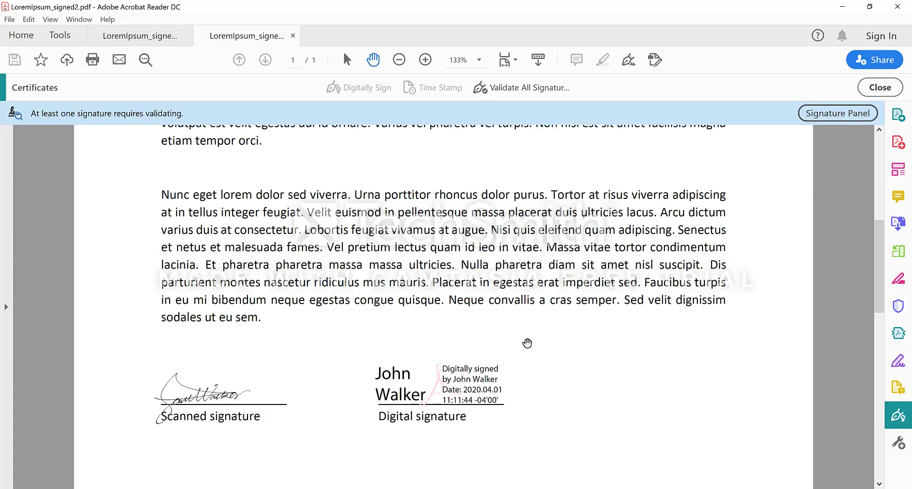
- Confirm the digital signature reports valid and the document unmodified since signing, then dismiss the status report
scroll(477, 362, down, 1)
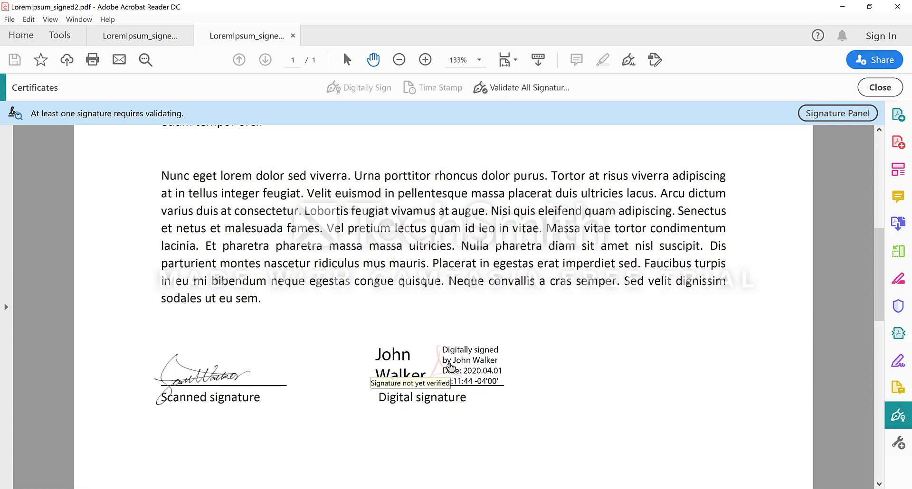
click(473, 369)
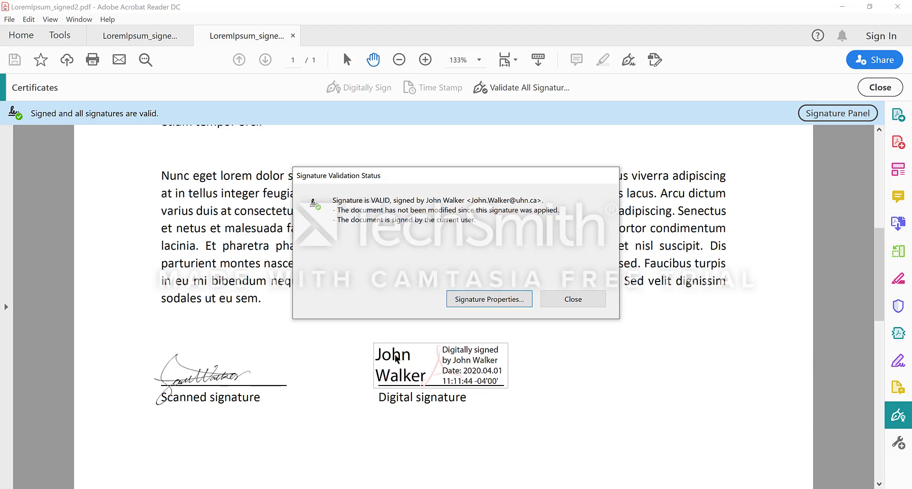
click(568, 300)
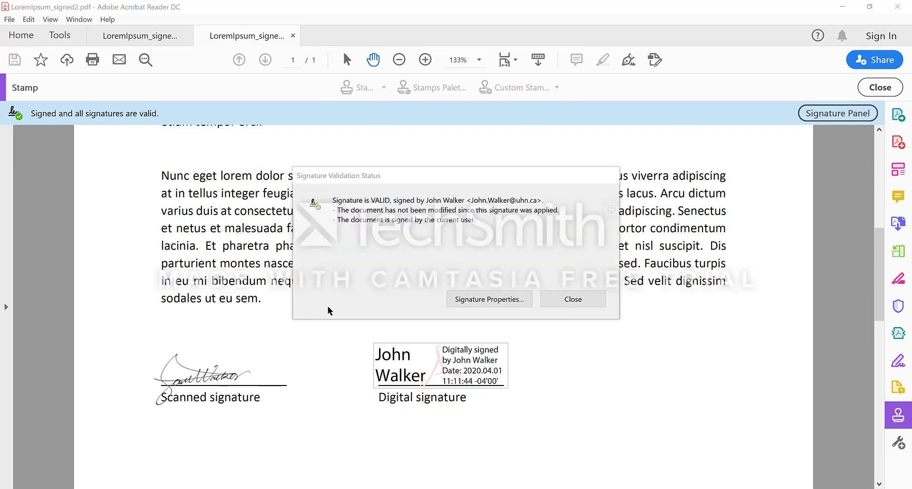